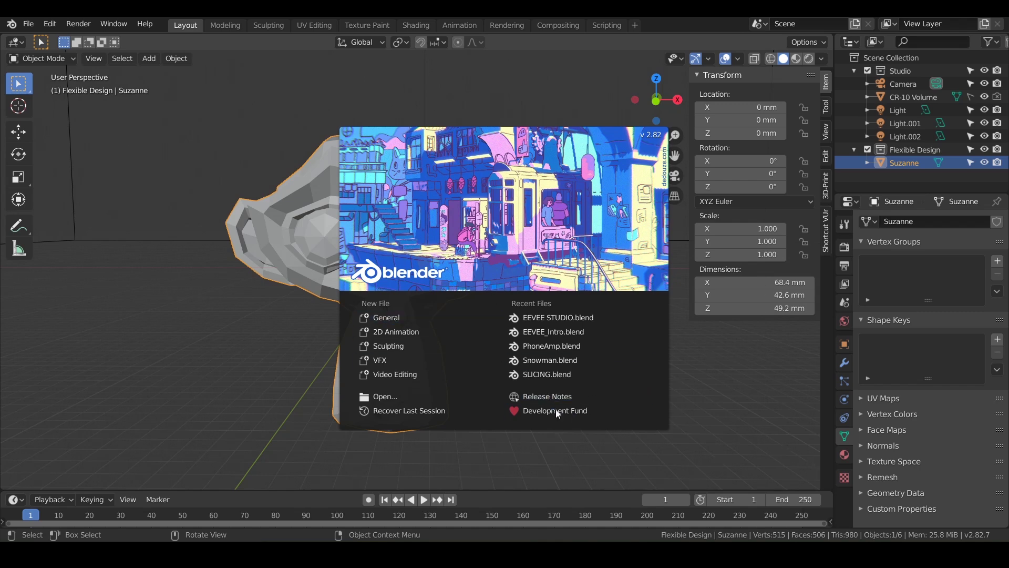
- Close the welcome splash to reveal the Suzanne monkey scene
left_click(563, 314)
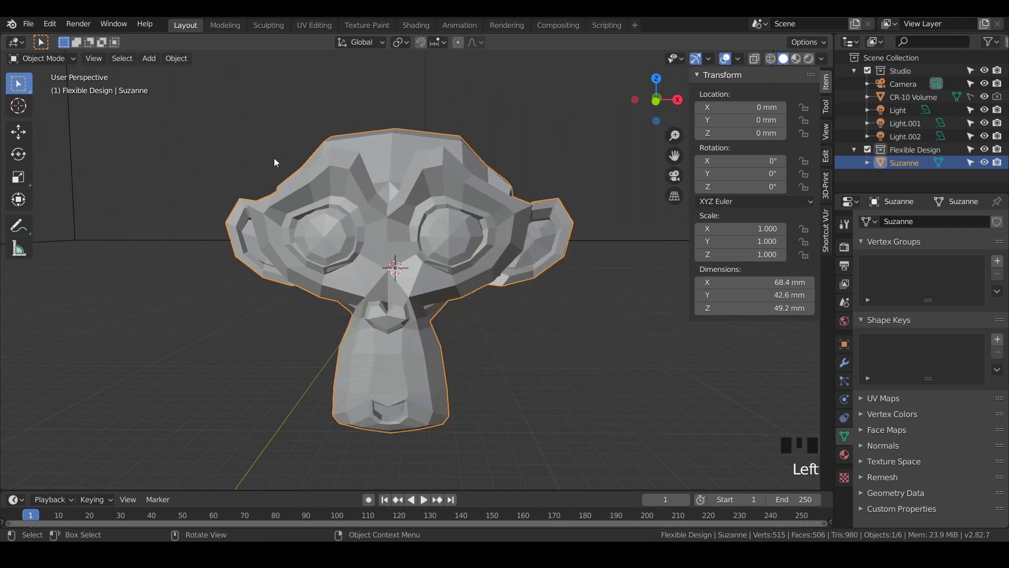
- Save the scene as CheeseWedge.blend, overwriting the existing file
left_click(30, 24)
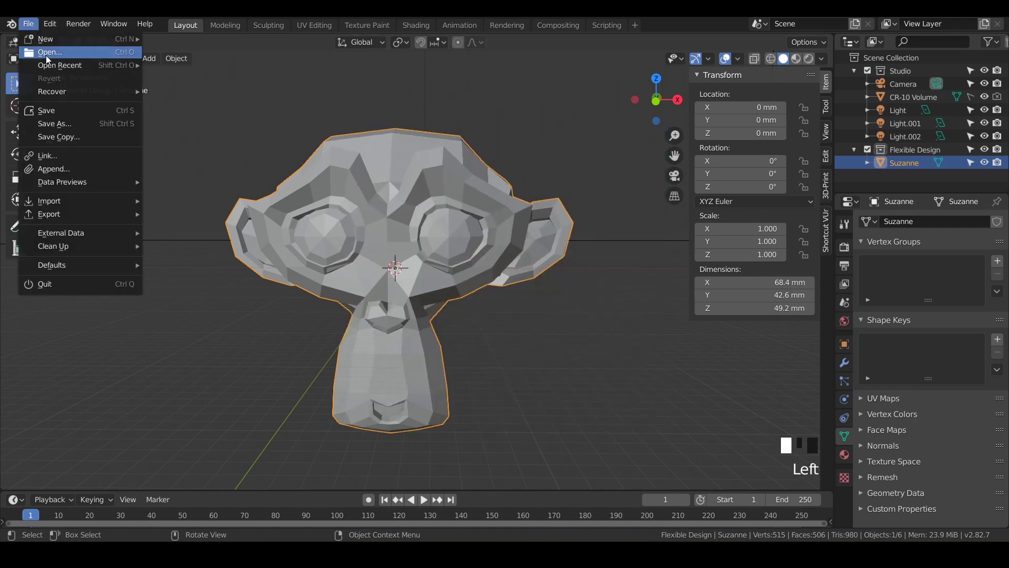
left_click(54, 123)
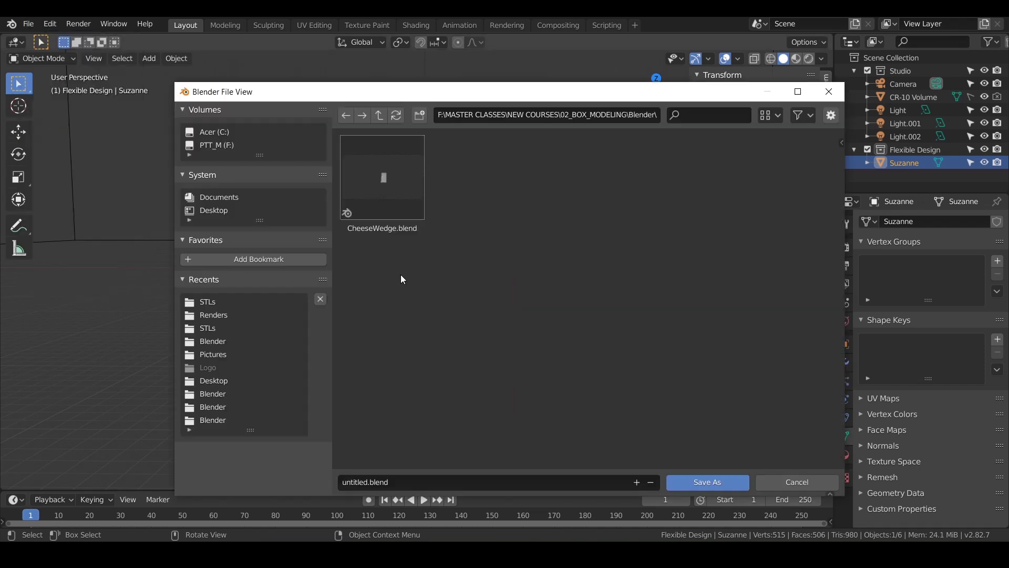
left_click(399, 178)
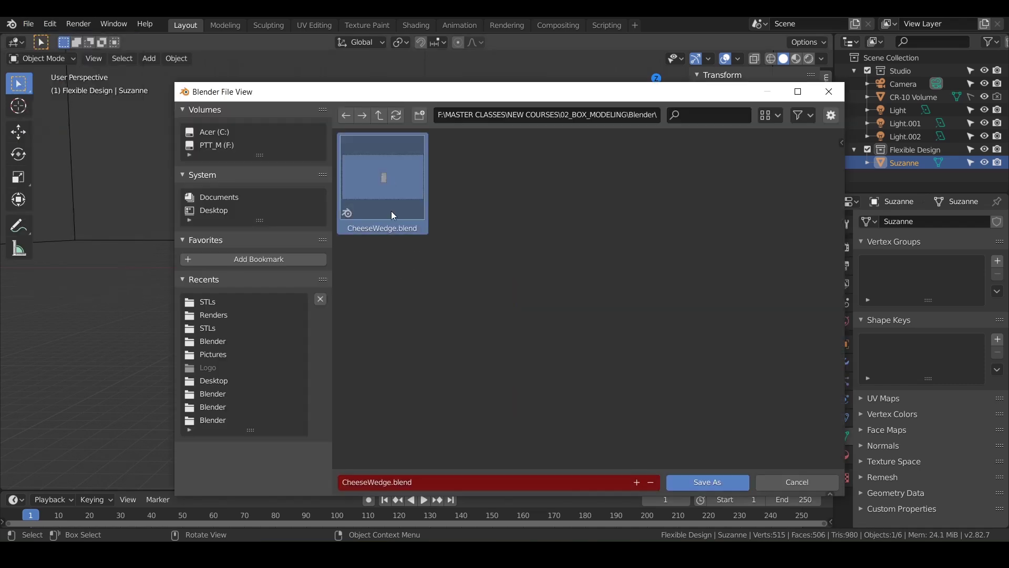
left_click(396, 482)
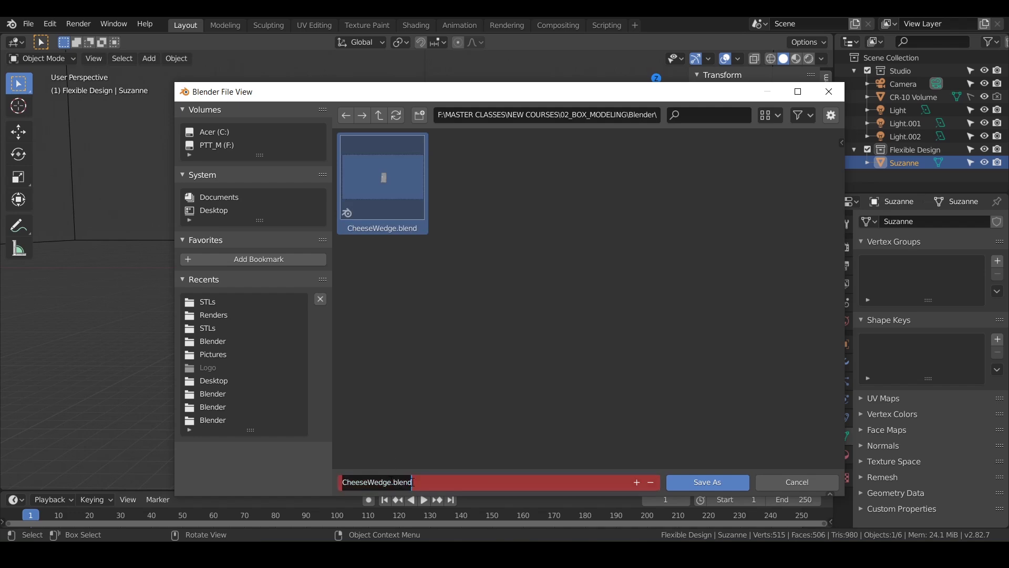
left_click(707, 482)
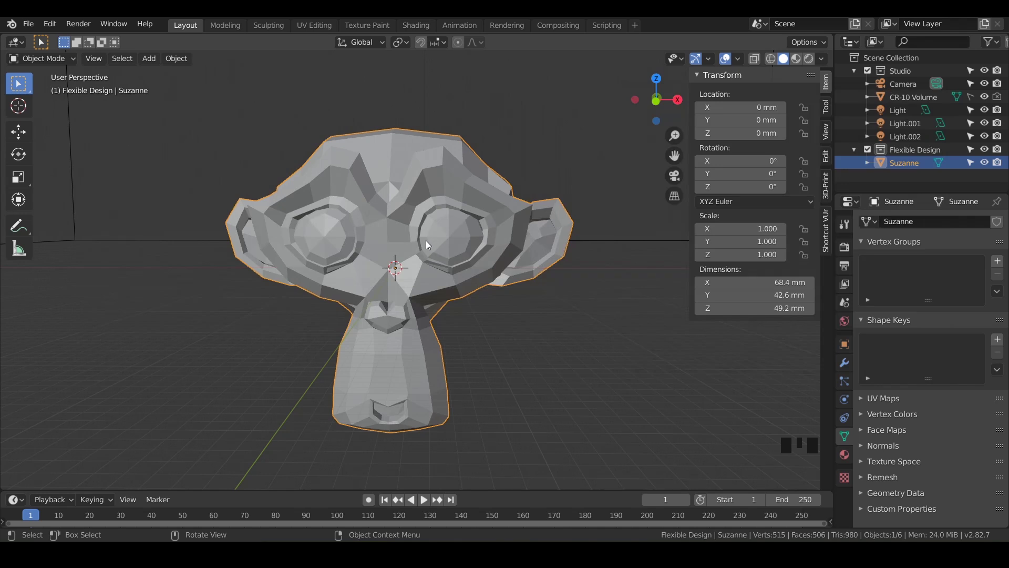
- Delete Suzanne and make Flexible Design the active collection
key("x")
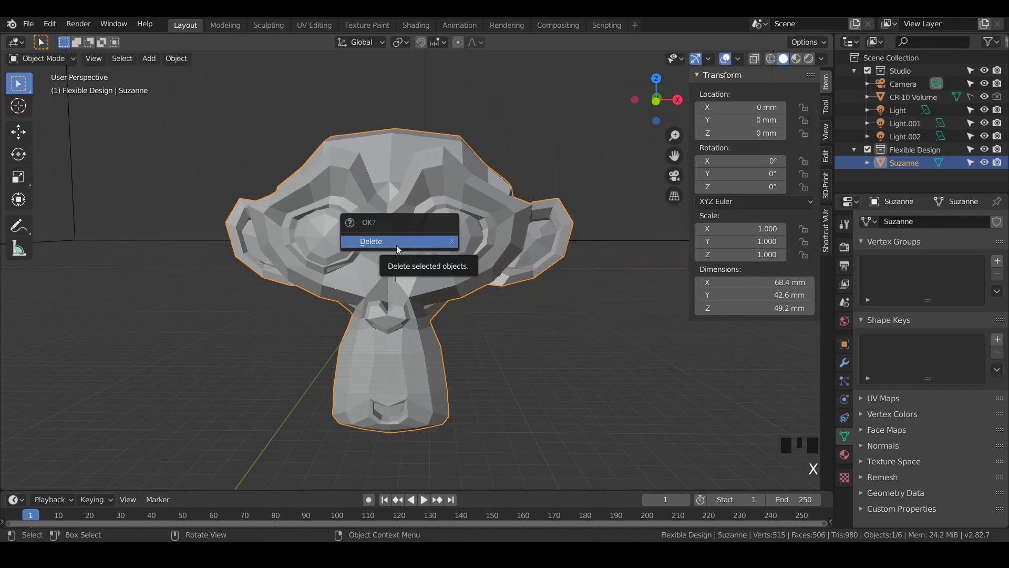
left_click(396, 245)
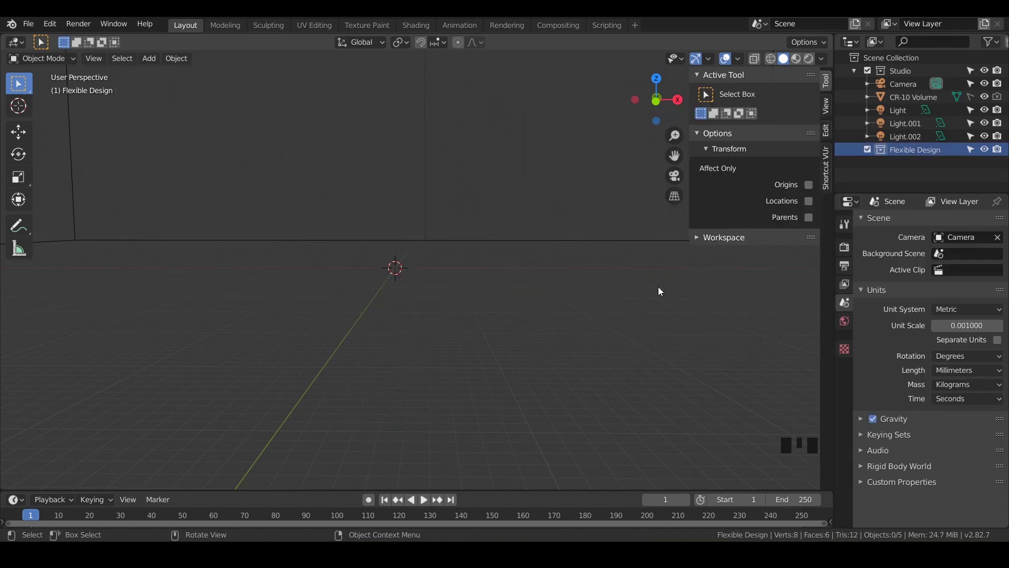
left_click(917, 150)
- Add a mesh cube at the origin and set its size to 25 mm in the redo panel
key("shift+a")
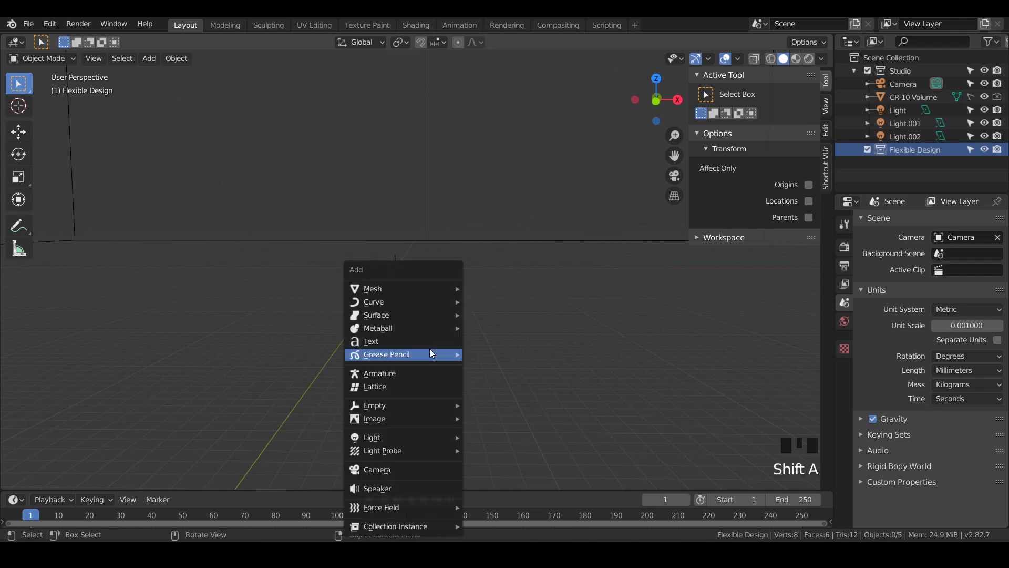
mouse_move(424, 280)
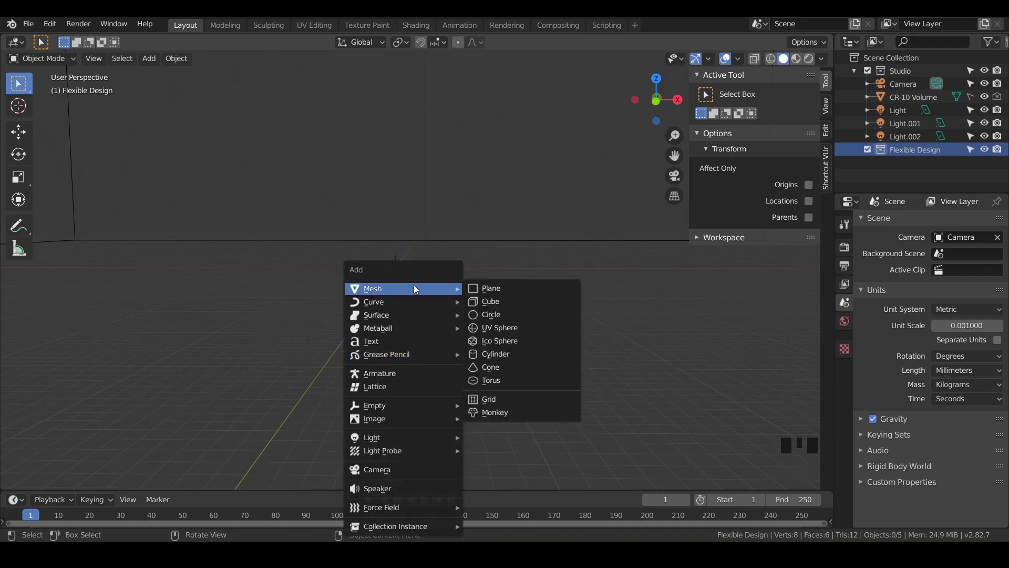
left_click(479, 301)
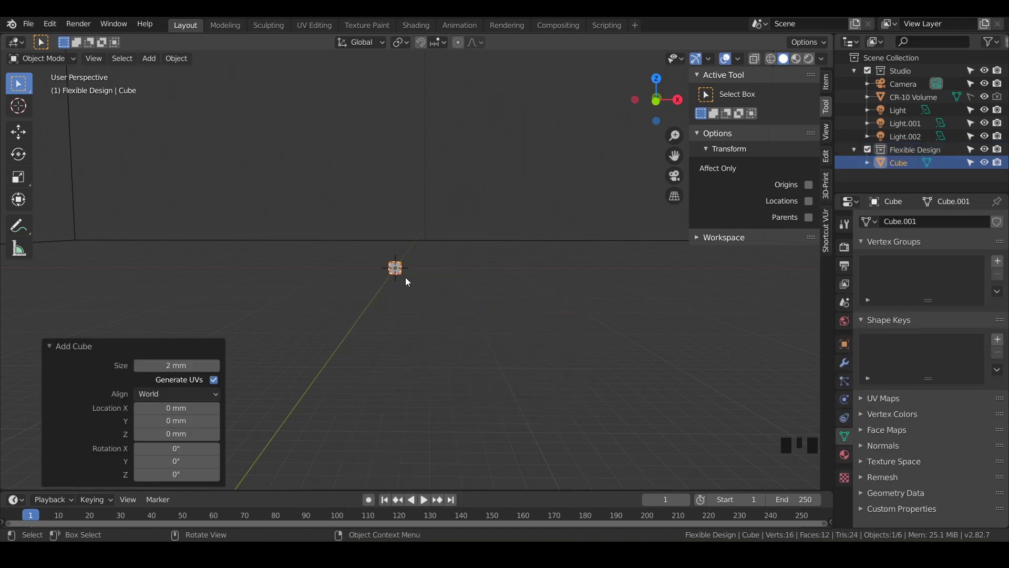
left_click(51, 347)
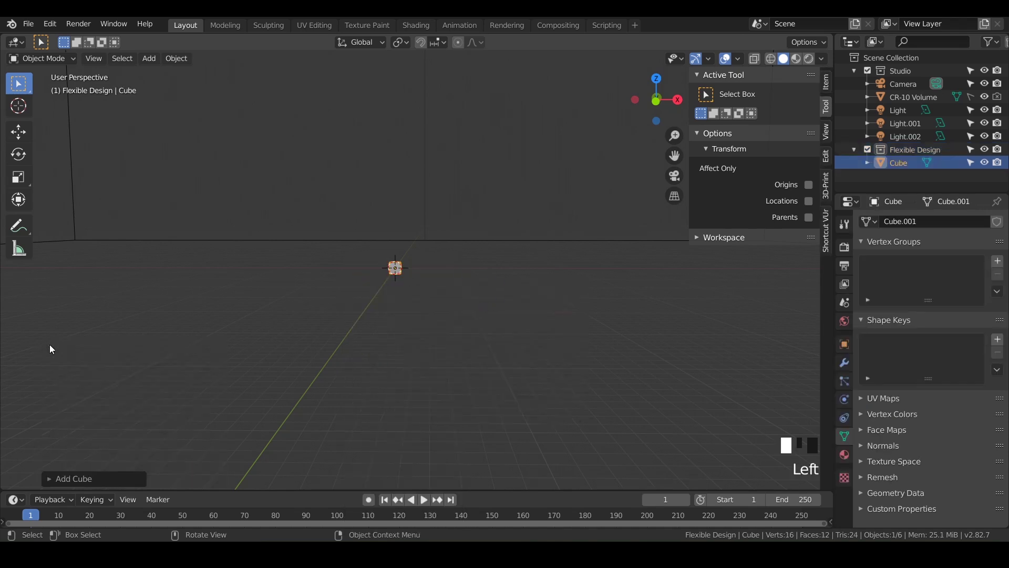
left_click(48, 479)
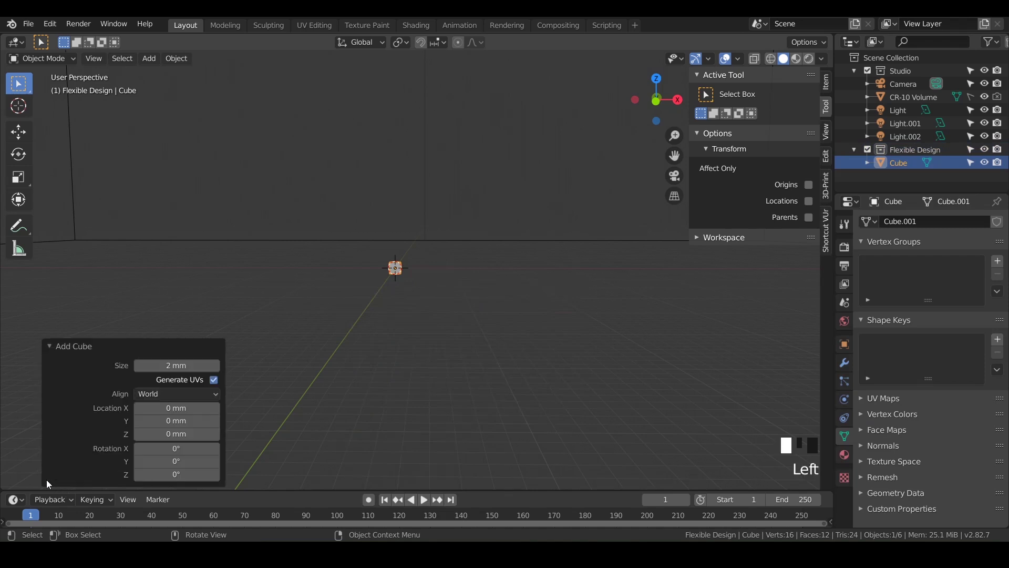
double_click(172, 366)
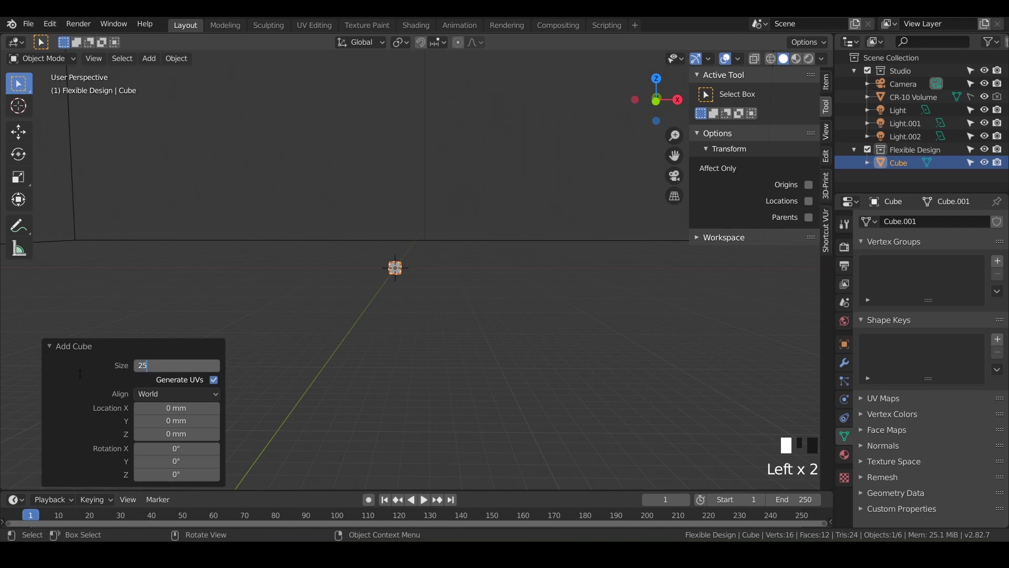
type("25")
key("Return")
mouse_move(423, 310)
middle_mouse_down()
mouse_move(363, 318)
mouse_move(431, 321)
mouse_move(410, 317)
middle_mouse_up()
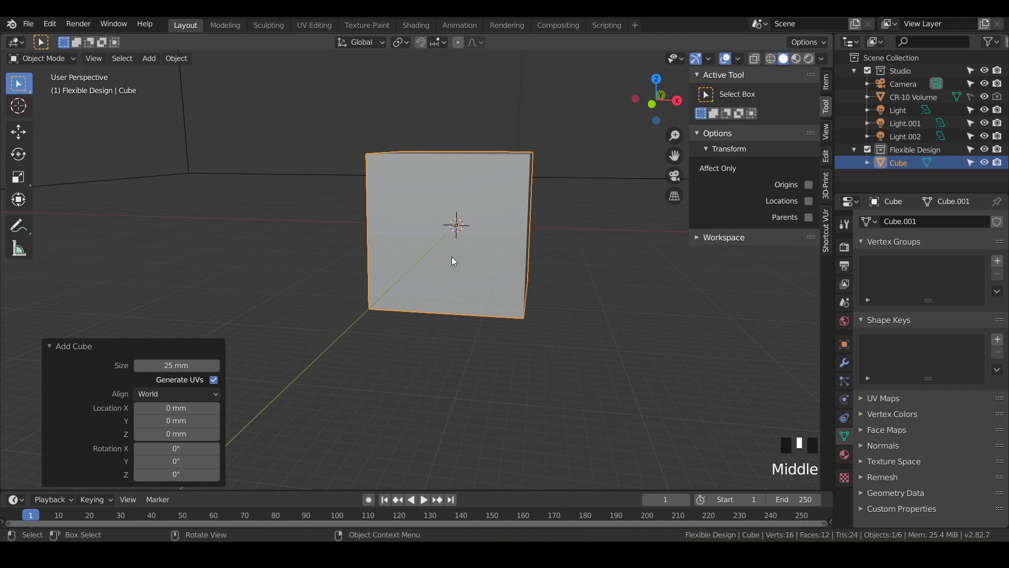
- Frame the cube and orbit to view it at an angle from above
key("KP_Decimal")
middle_click_drag(459, 263, 472, 309)
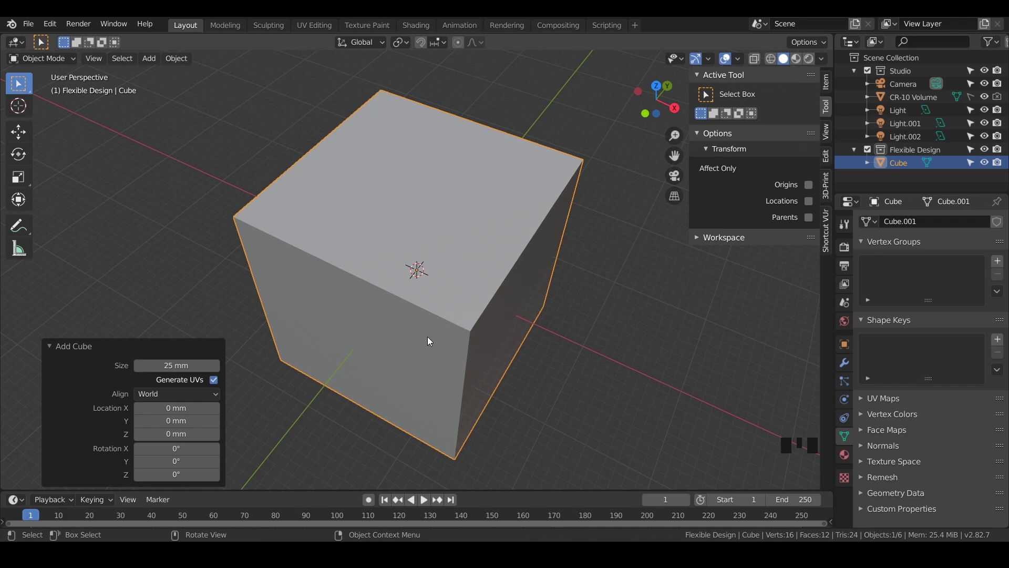
left_click(56, 59)
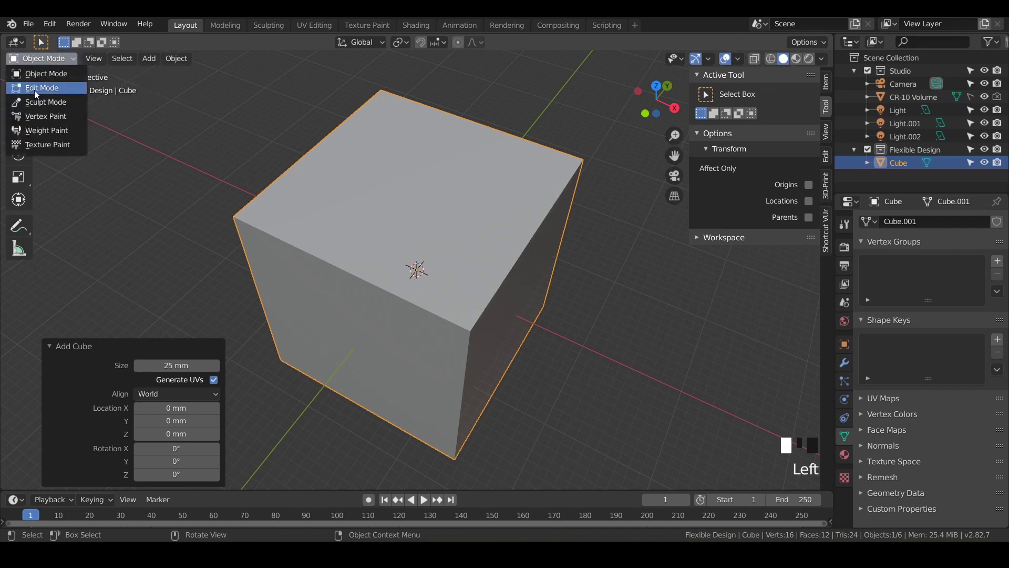
left_click(302, 216)
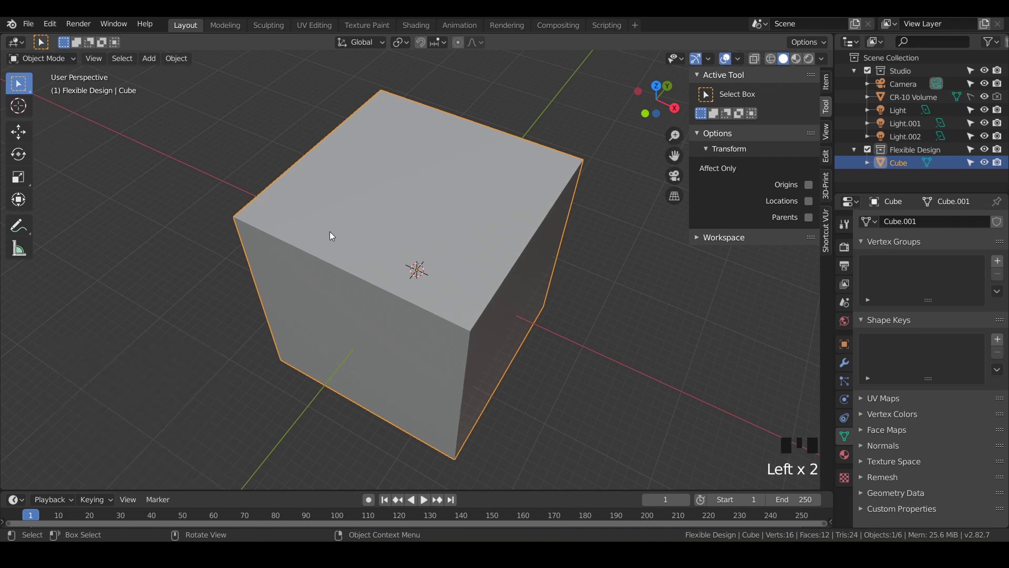
- In Edit Mode with edge select, select the cube's top front edge
key("Tab")
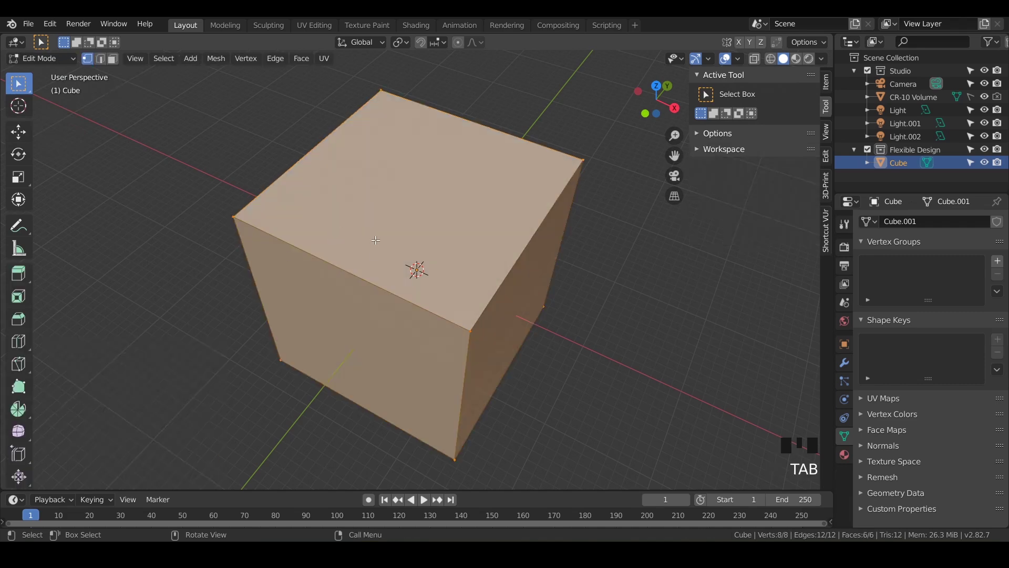
key("Tab")
key("Tab")
key("Tab")
key("Tab")
key("Tab")
key("Tab")
key("Tab")
key("Tab")
key("Tab")
key("2")
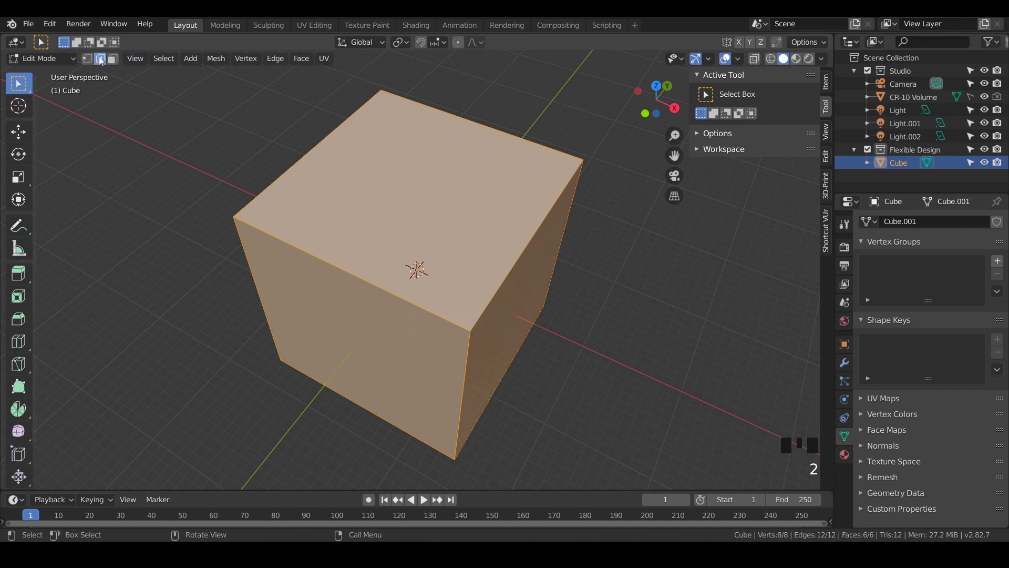
middle_click_drag(268, 245, 289, 229)
key("KP_1")
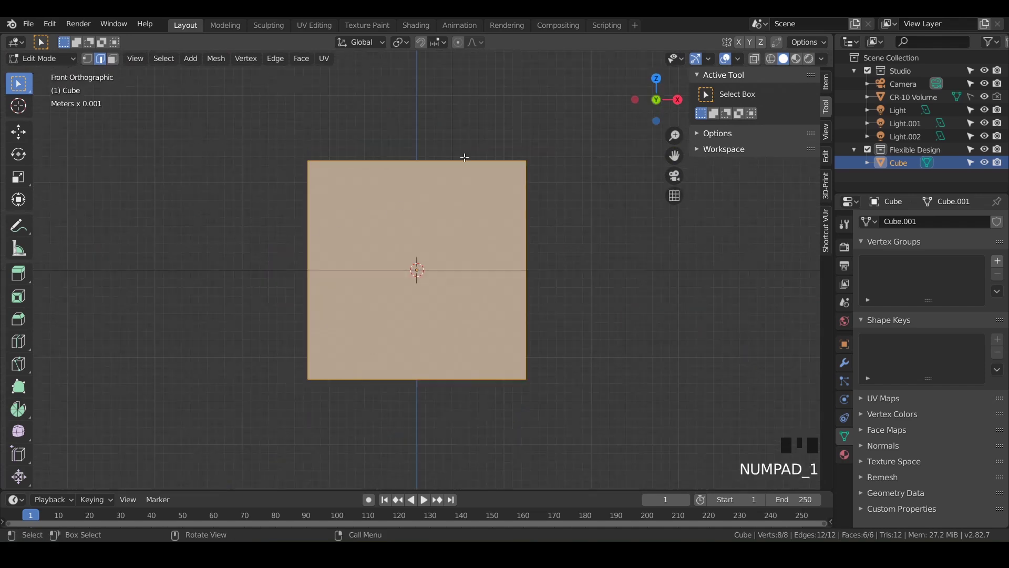
left_click(449, 162)
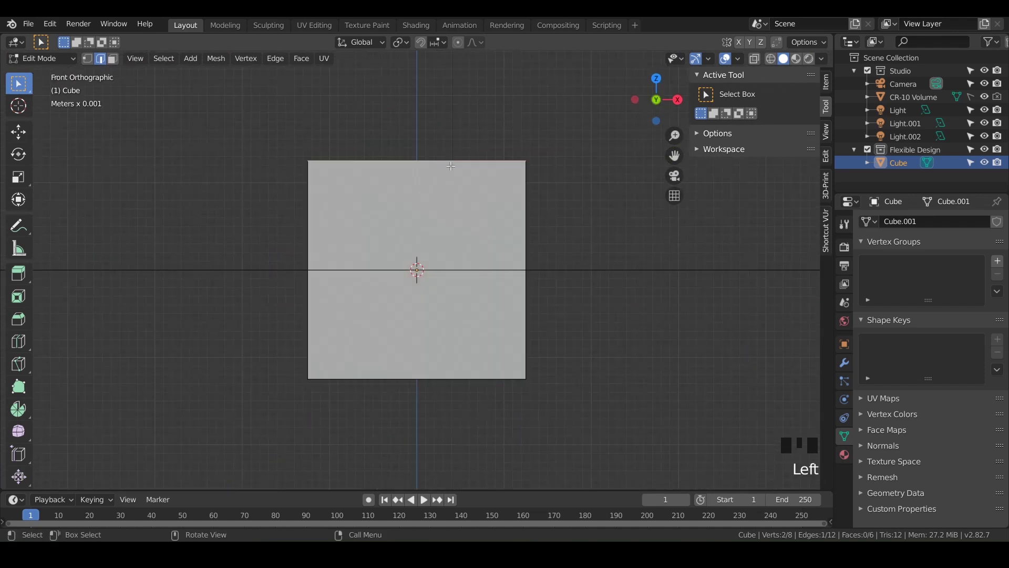
middle_click_drag(446, 156, 386, 230)
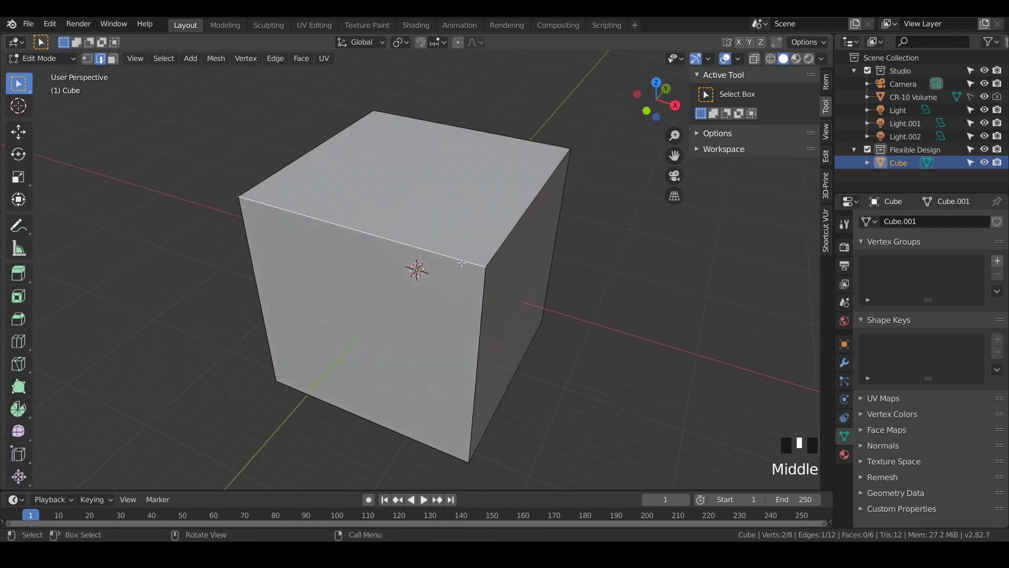
middle_click_drag(462, 262, 414, 242, "shift")
- Lower the selected top edge 24.2 mm along Z to slope the cube
key("g")
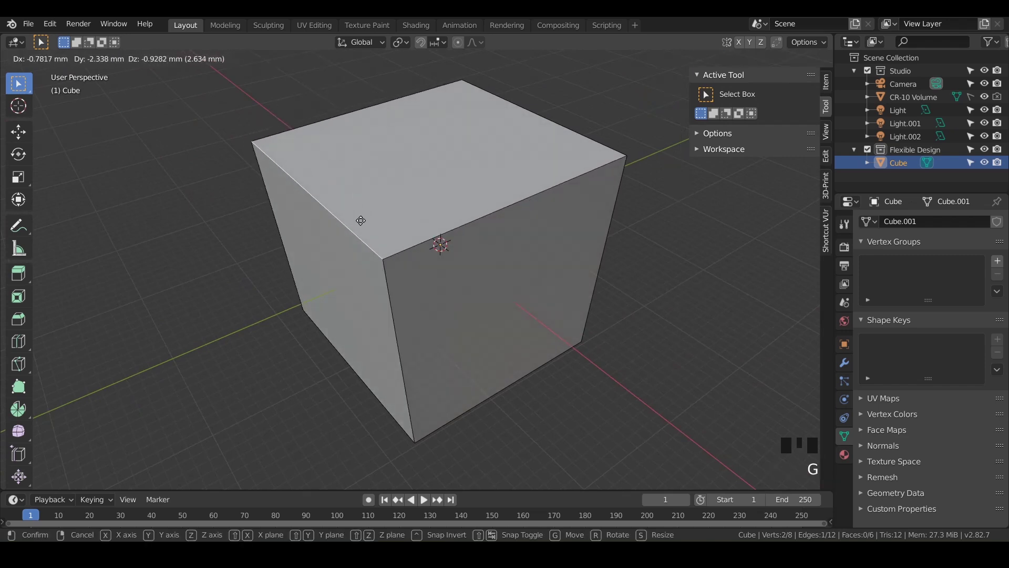
key("z")
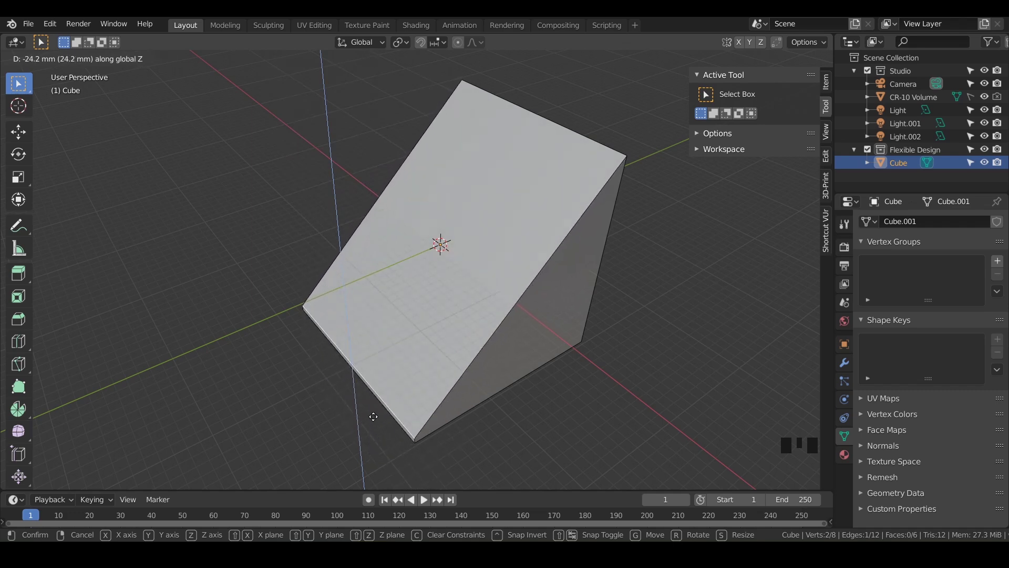
left_click(373, 416)
- Zoom onto the edge and nudge it a further -0.427 mm along Z
middle_click_drag(372, 419, 377, 362, "shift")
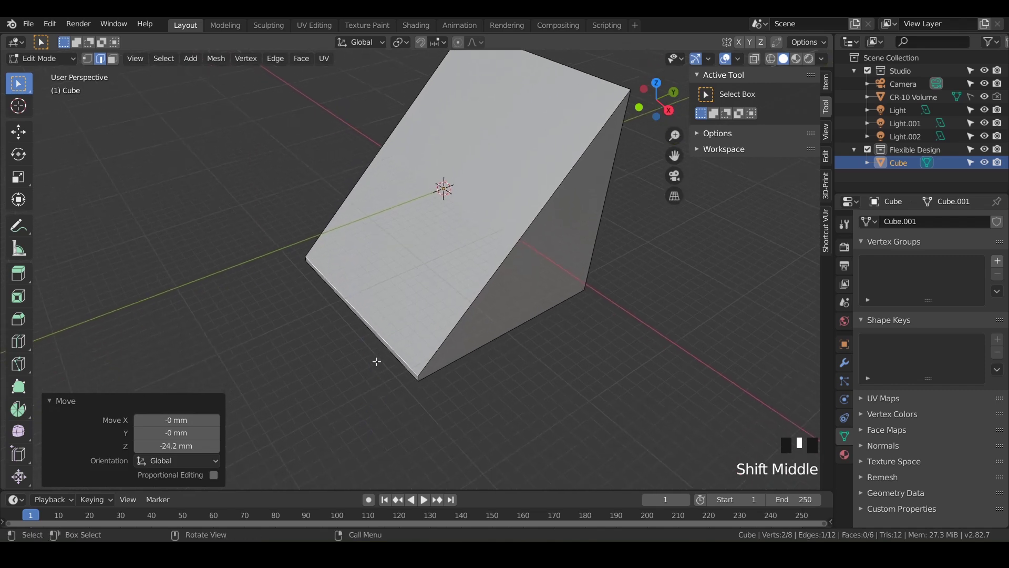
key("KP_Decimal")
scroll(468, 329, "up", 3)
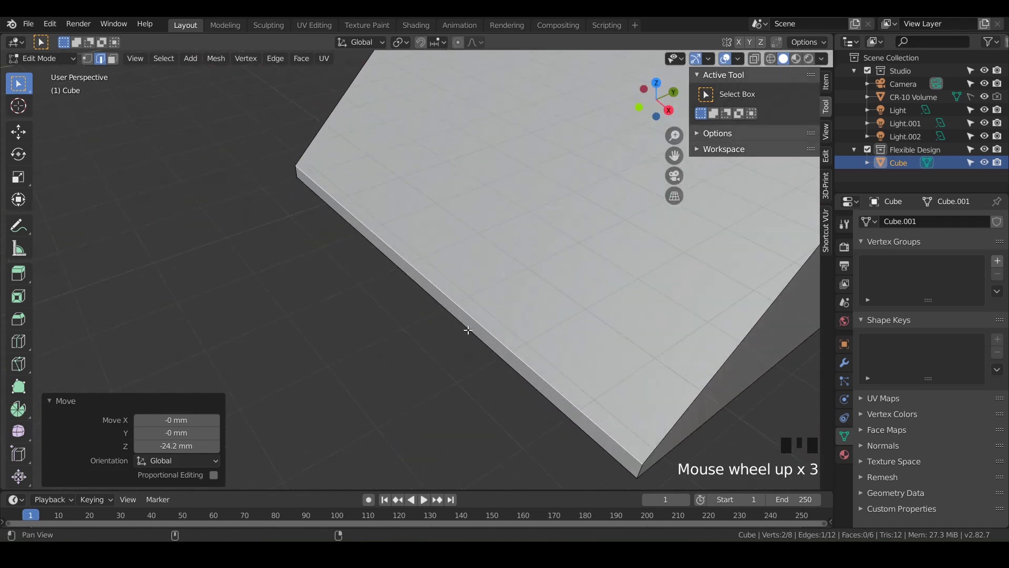
middle_click_drag(466, 331, 324, 241, "shift")
key("g")
key("z")
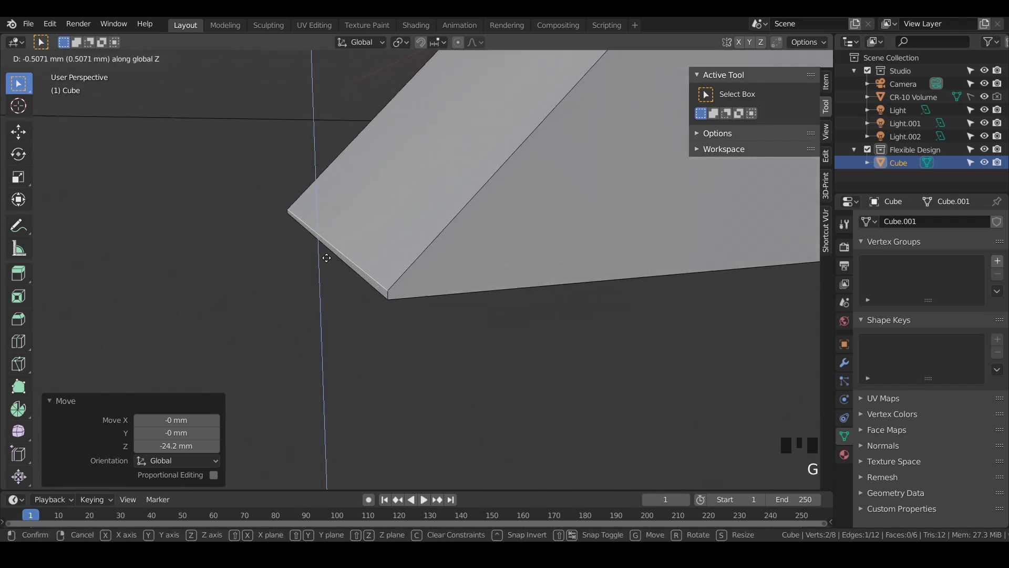
left_click(326, 260)
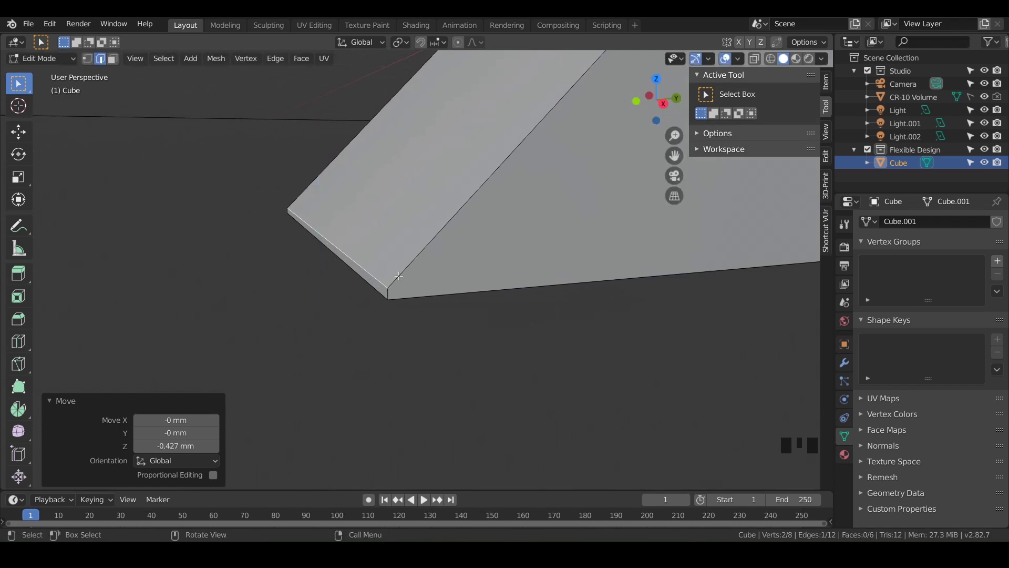
middle_click_drag(399, 276, 335, 334, "shift")
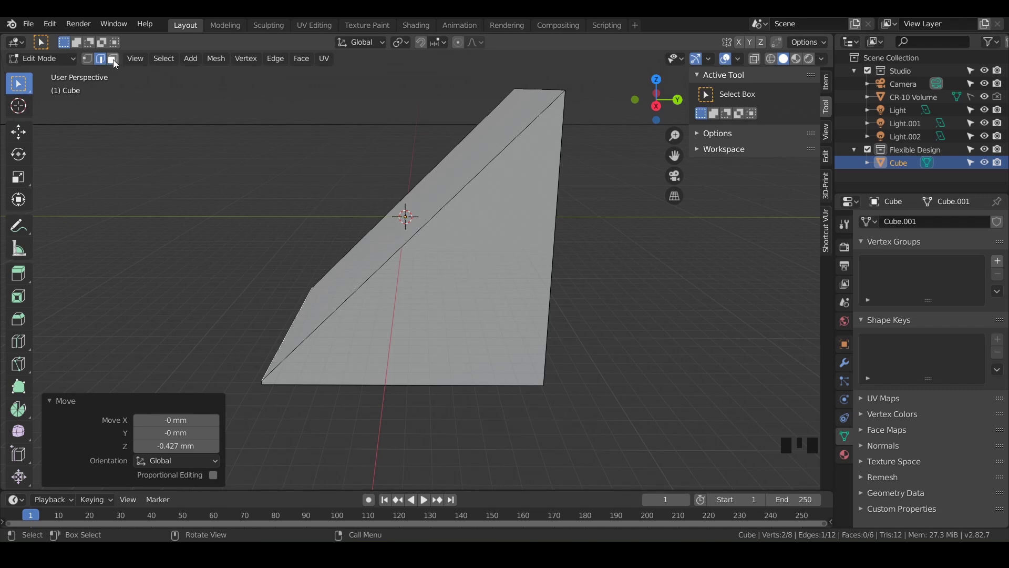
- In face select, slide the tall right end face 24.1 mm along Y
key("3")
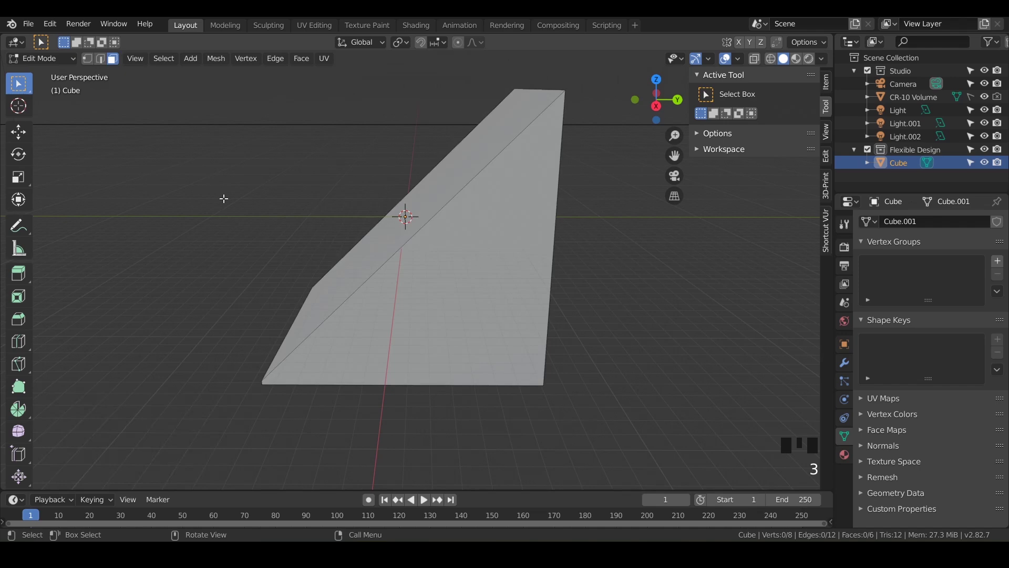
middle_click_drag(422, 296, 535, 258)
left_click(547, 216)
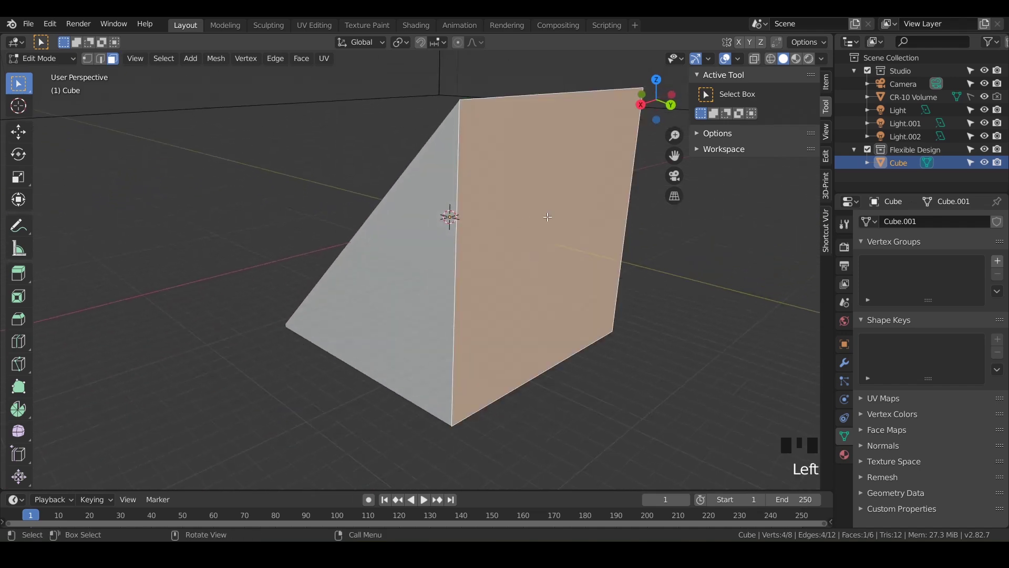
middle_click_drag(536, 188, 461, 256, "shift")
key("g")
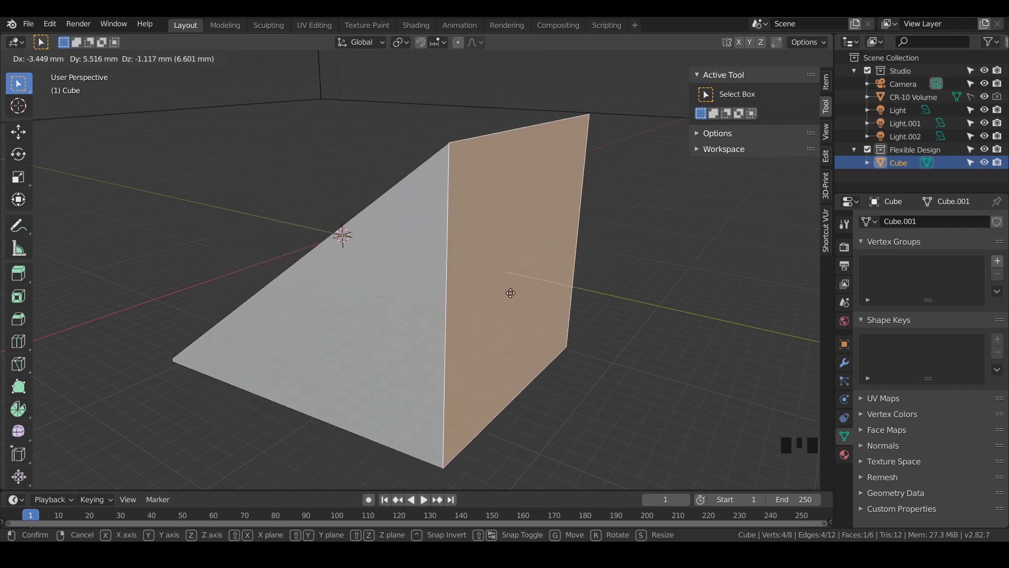
key("y")
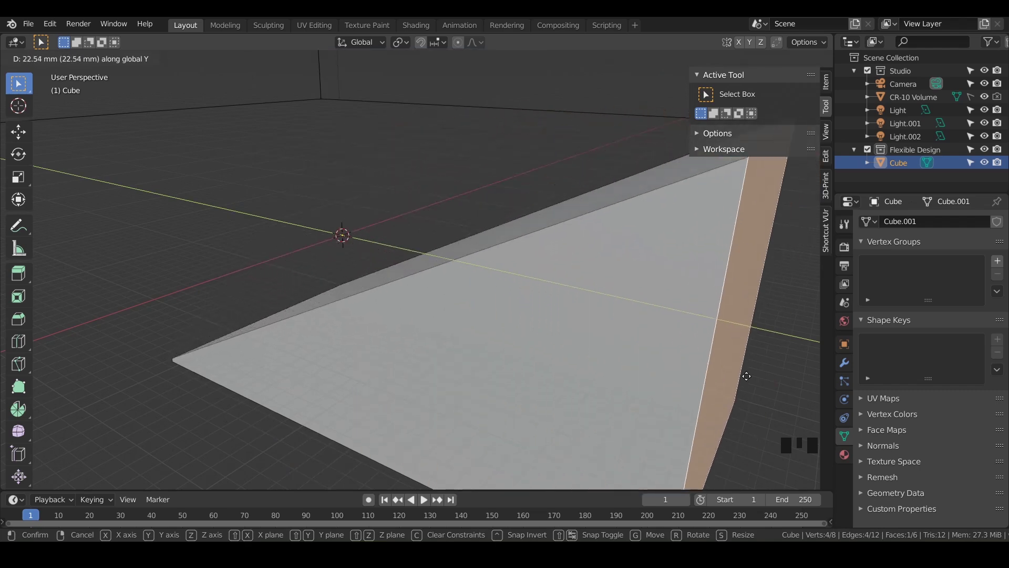
left_click(763, 379)
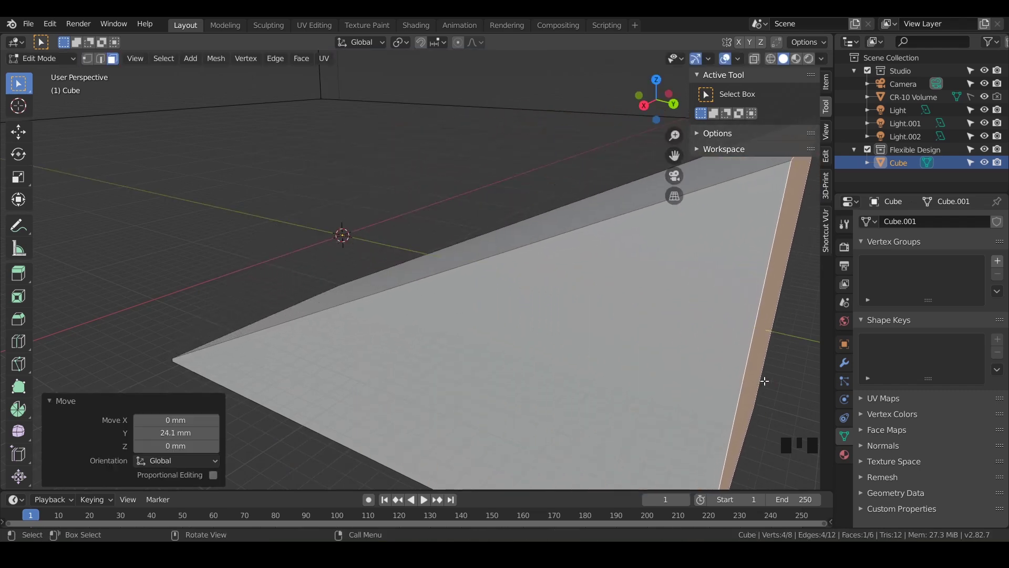
- In Right Orthographic view, move the end face 16.6 mm along Y
key("KP_3")
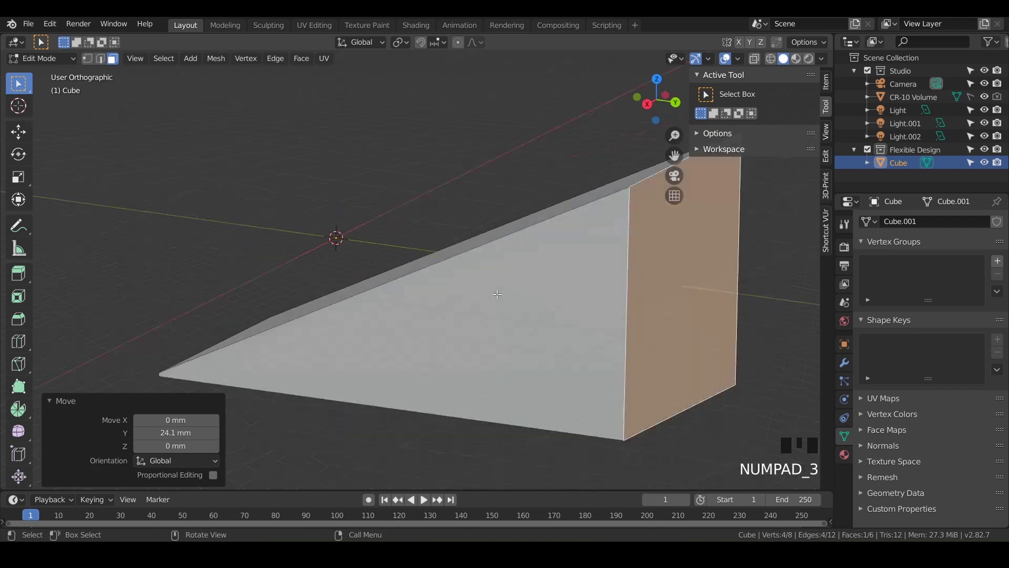
middle_click_drag(512, 226, 427, 217, "shift")
scroll(460, 244, "down", 2)
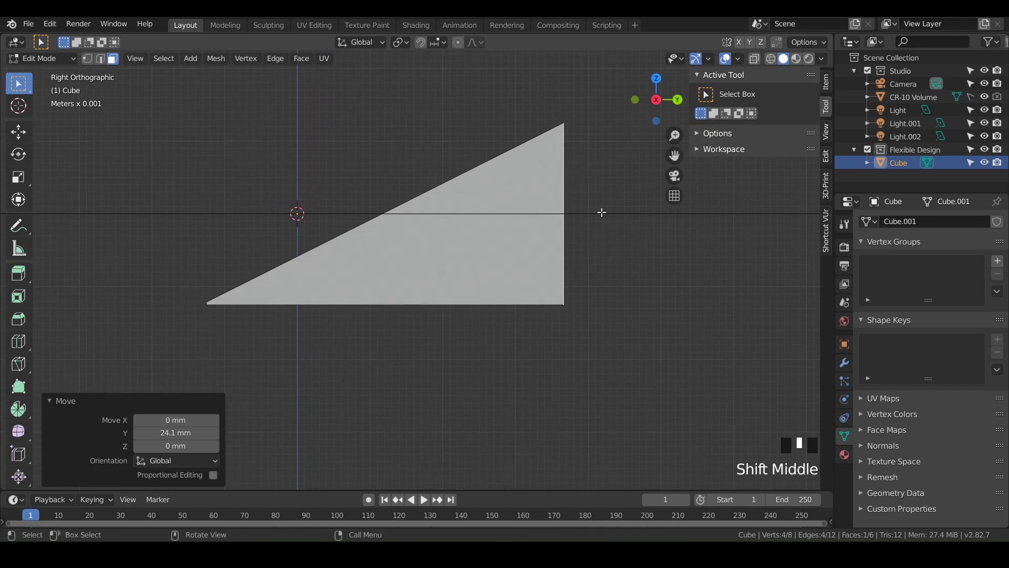
key("g")
key("y")
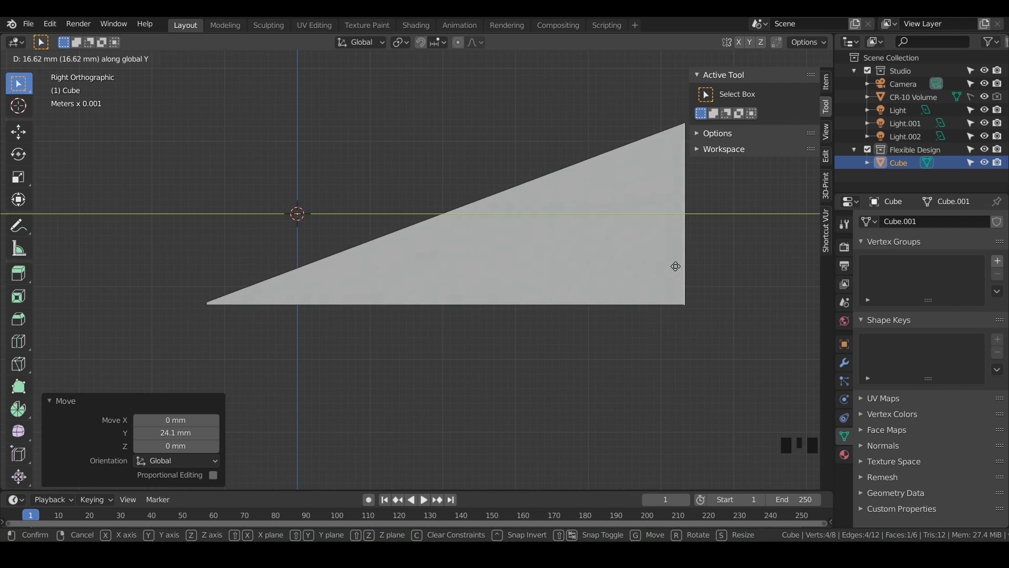
left_click(676, 267)
- Extend the end face another 6.94 mm along Y
middle_click_drag(675, 267, 639, 272, "shift")
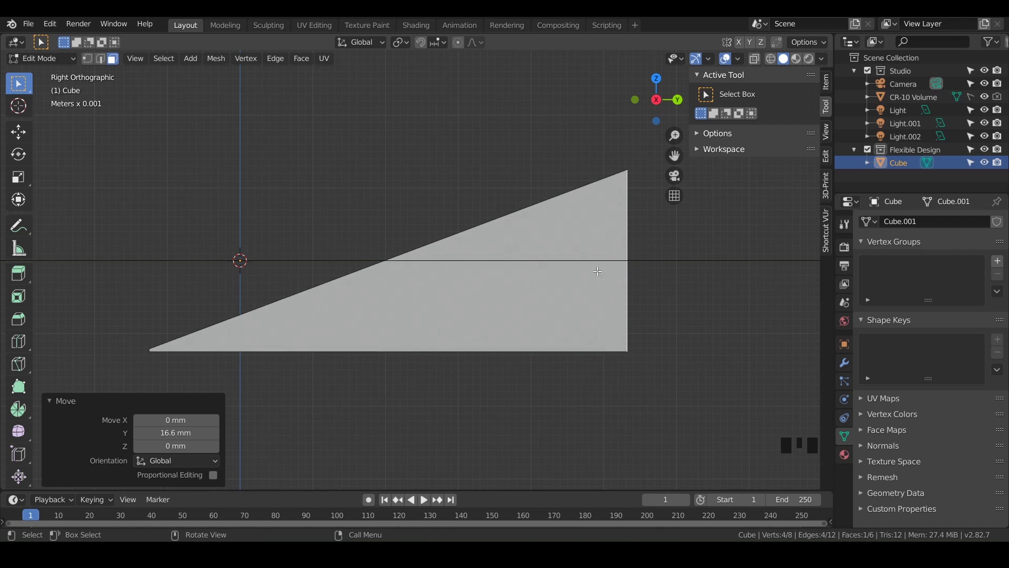
key("g")
key("y")
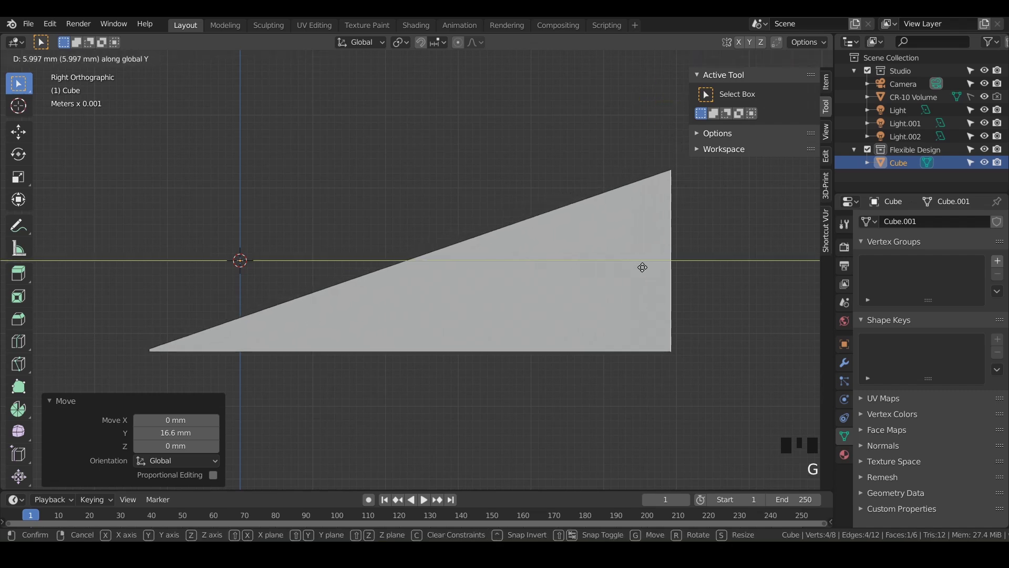
left_click(646, 267)
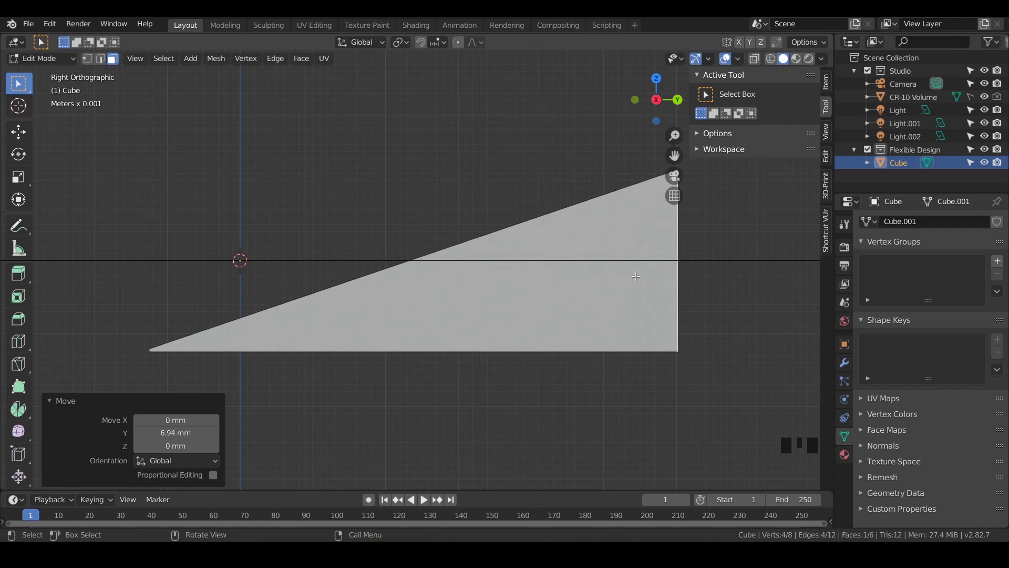
scroll(599, 277, "down", 2)
middle_click_drag(600, 277, 556, 295, "shift")
- Return to Object Mode and rename the Cube object to 'Cheese Wedge' in the Outliner
key("Tab")
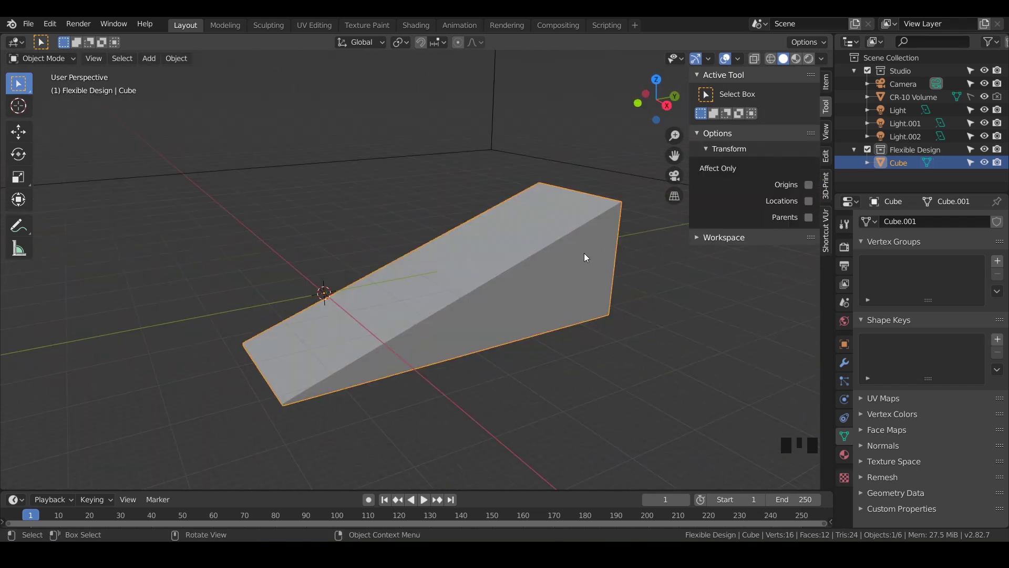
left_click(891, 161)
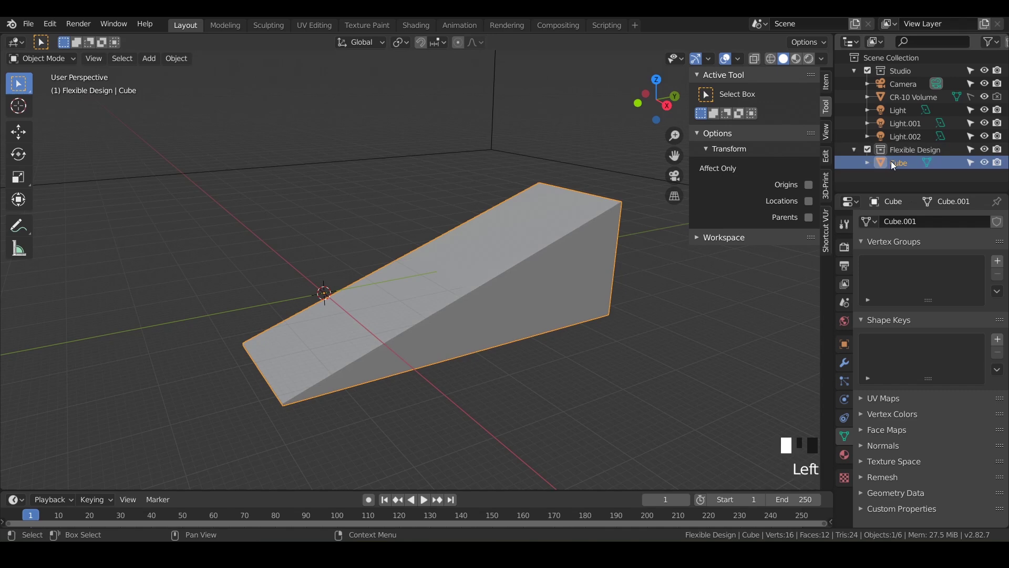
double_click(891, 161)
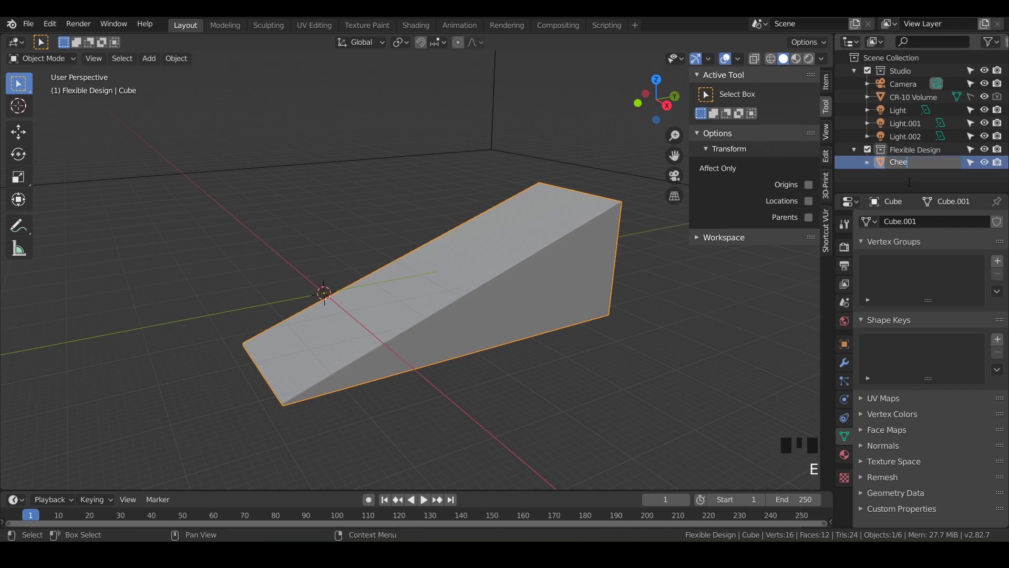
type("se Wedge")
key("Return")
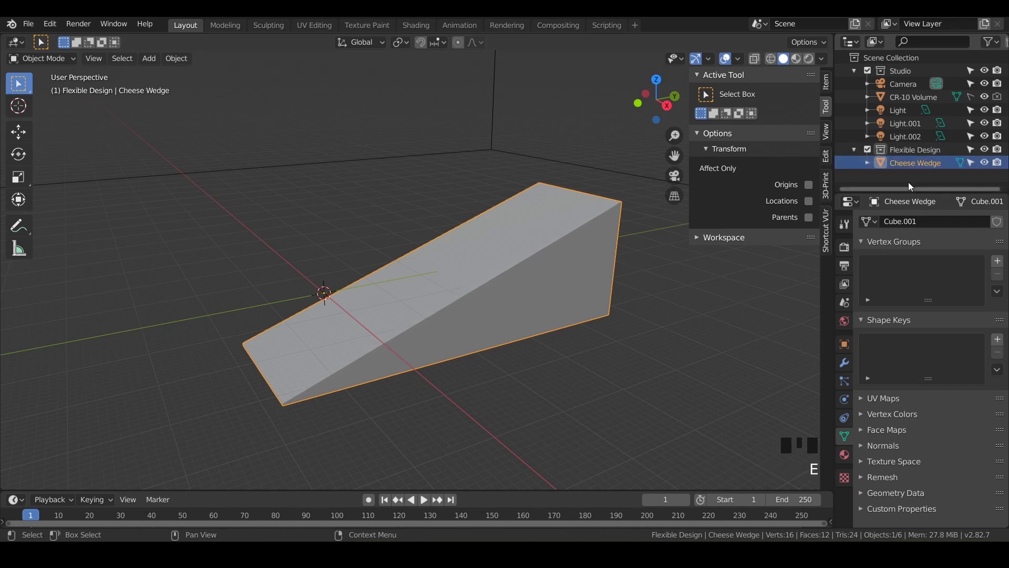